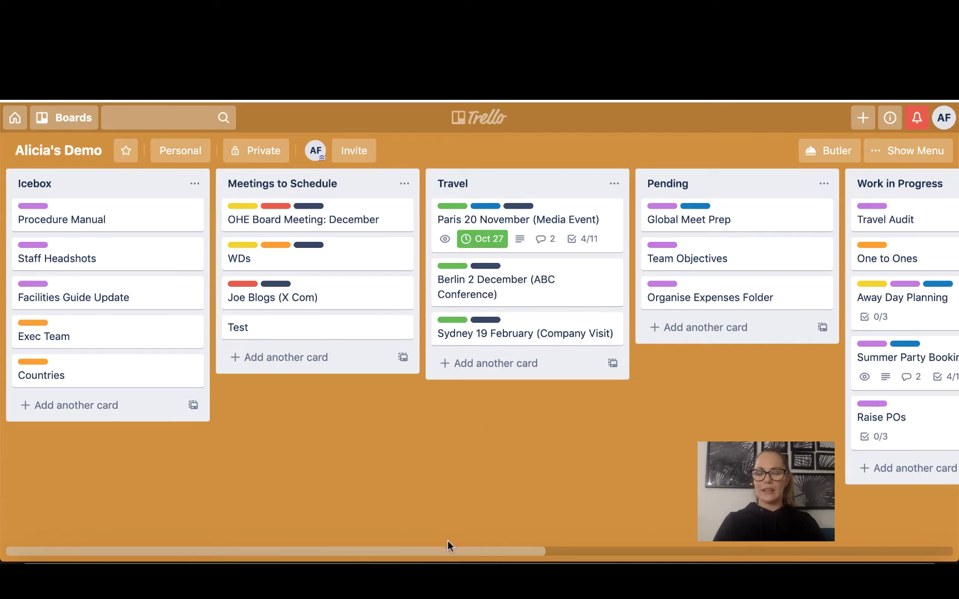
Scroll the board right and start a new list, then cancel without adding it
scroll(440, 548, right, 5)
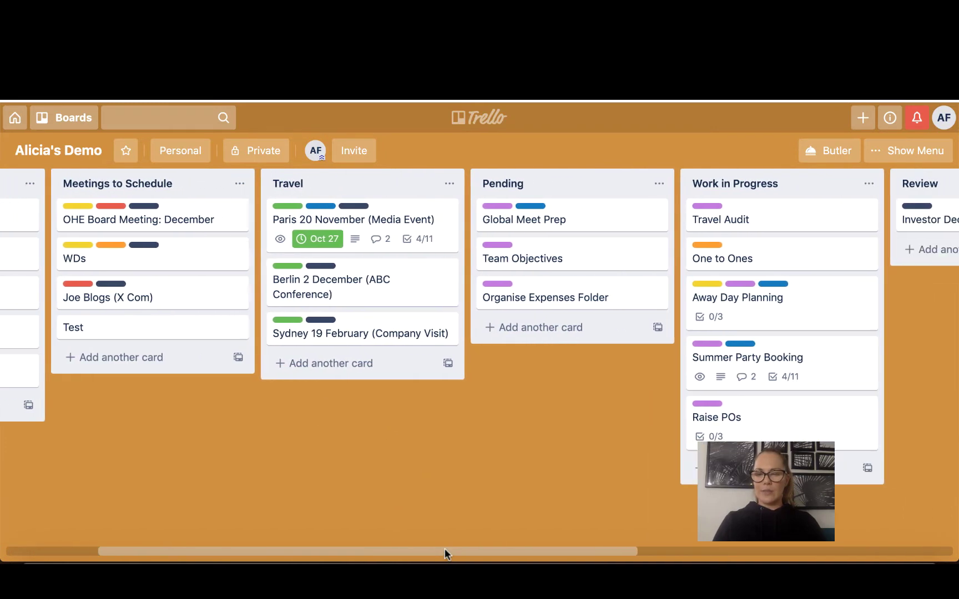
scroll(445, 549, right, 10)
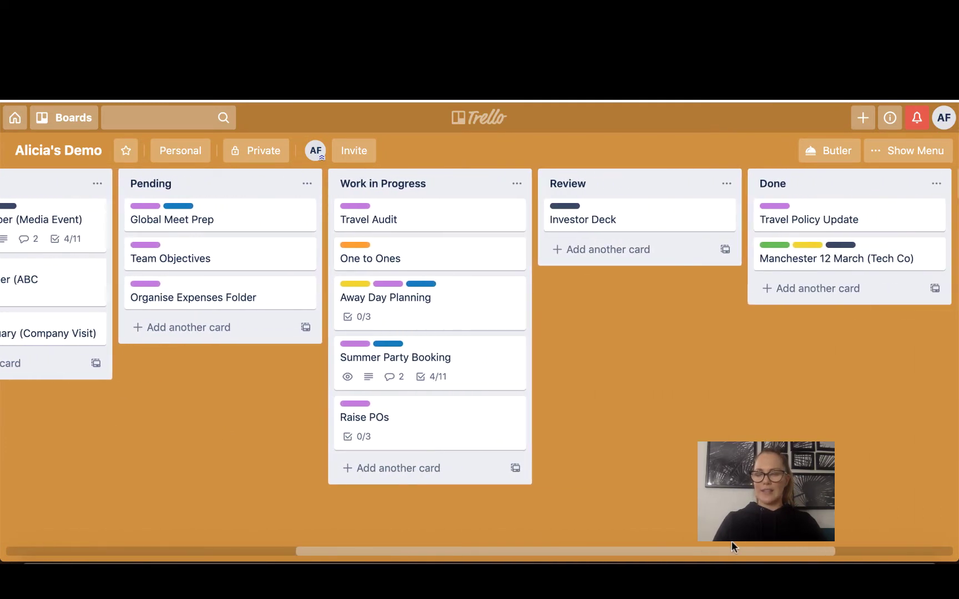
drag(732, 547, 899, 548)
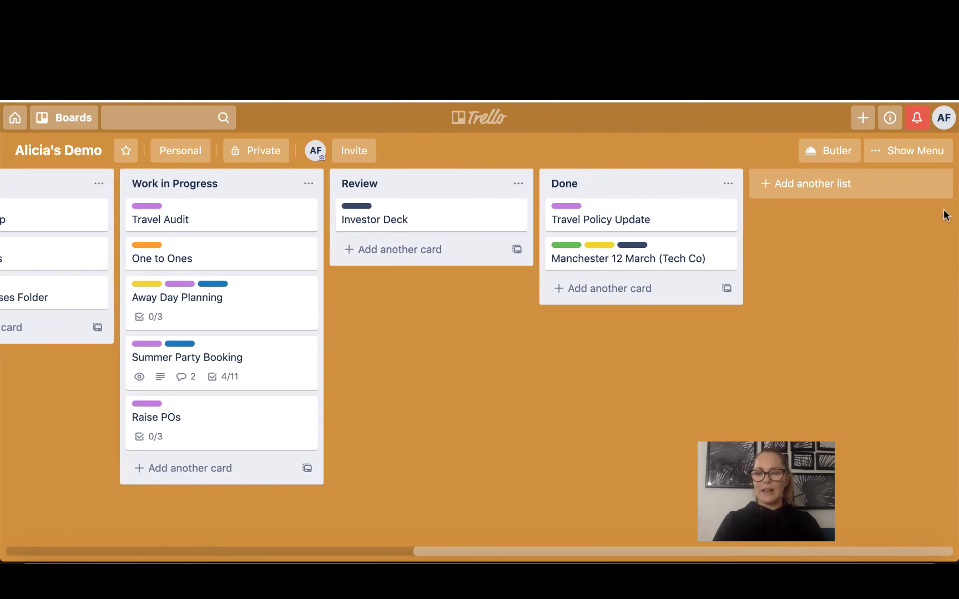
click(826, 184)
click(837, 295)
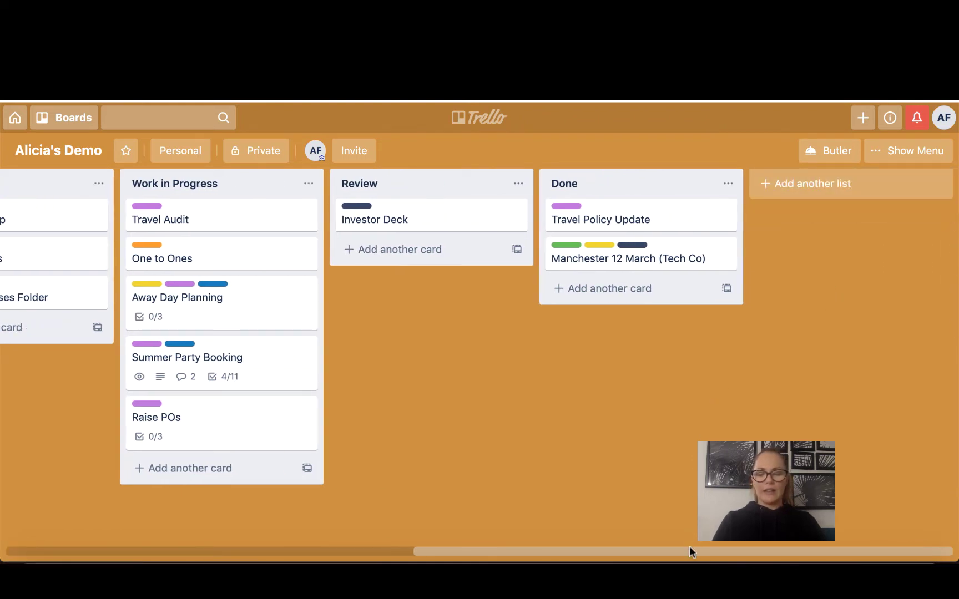
Drag the Procedure Manual card to show it can be repositioned, then scroll back right
scroll(689, 546, left, 5)
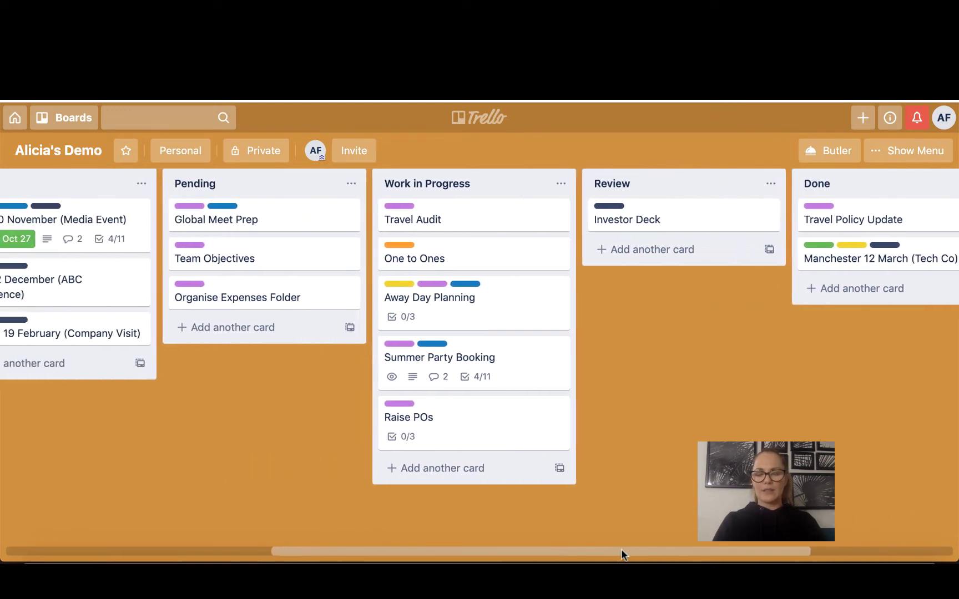
drag(621, 549, 265, 555)
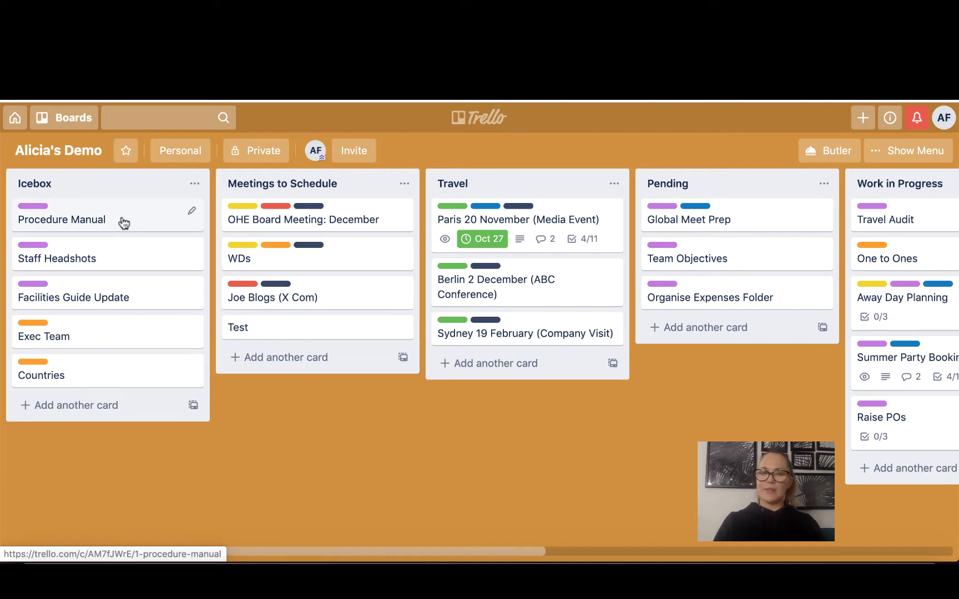
drag(123, 224, 100, 213)
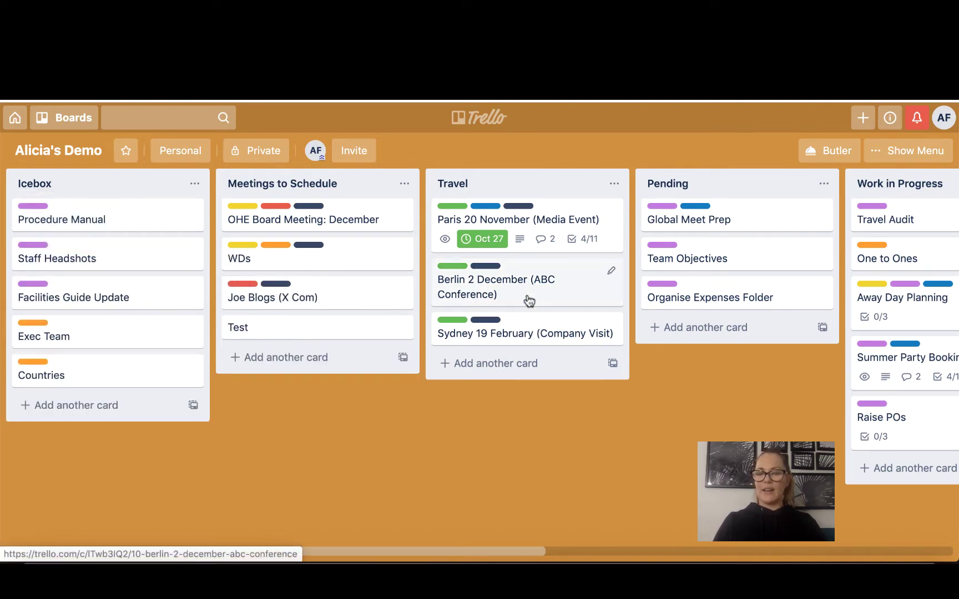
drag(364, 555, 600, 541)
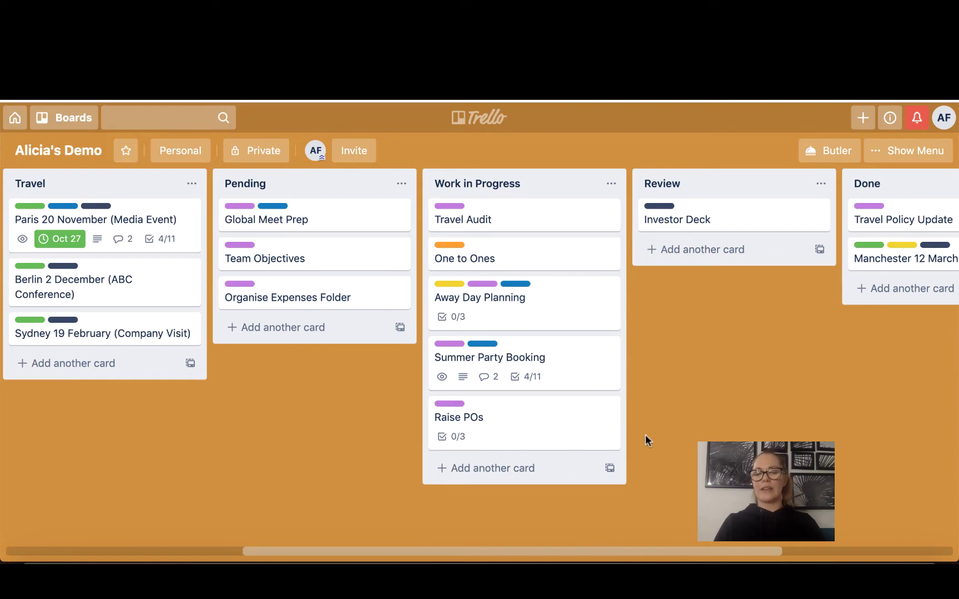
click(562, 352)
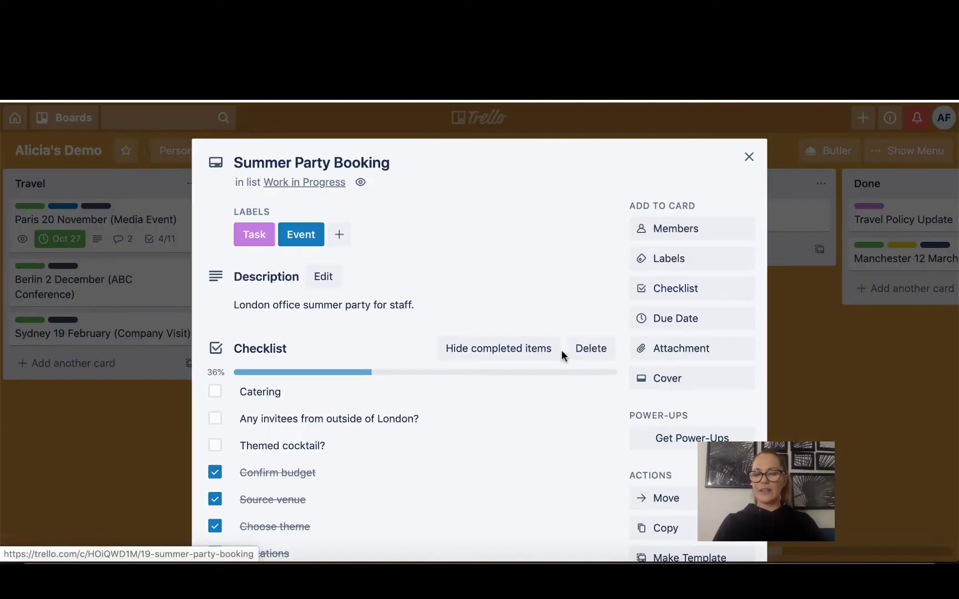
scroll(570, 449, down, 1)
scroll(570, 449, down, 1)
scroll(570, 449, up, 2)
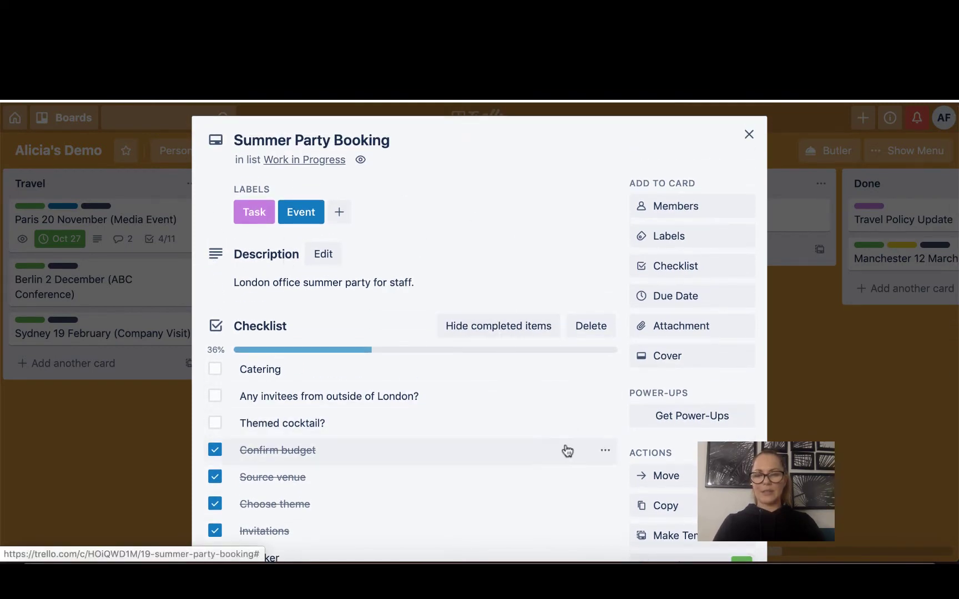
scroll(567, 450, down, 3)
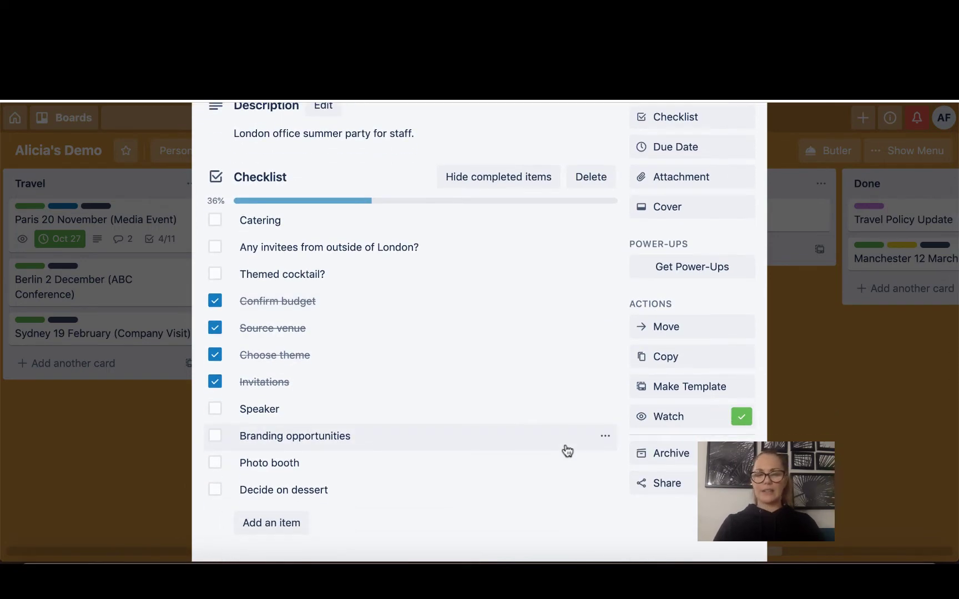
scroll(567, 451, down, 1)
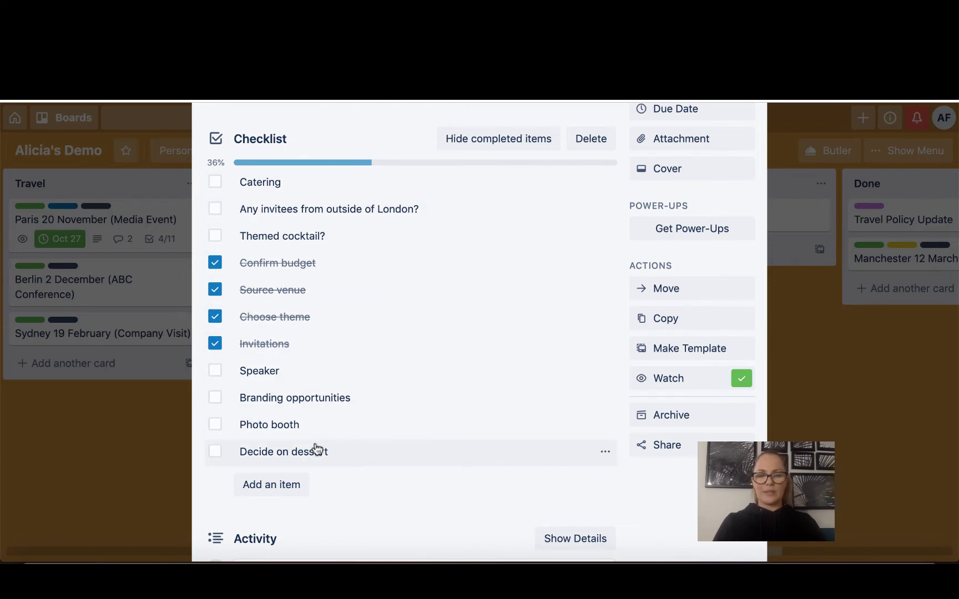
Move Confirm budget and Source venue to the top of the checklist
drag(278, 263, 284, 222)
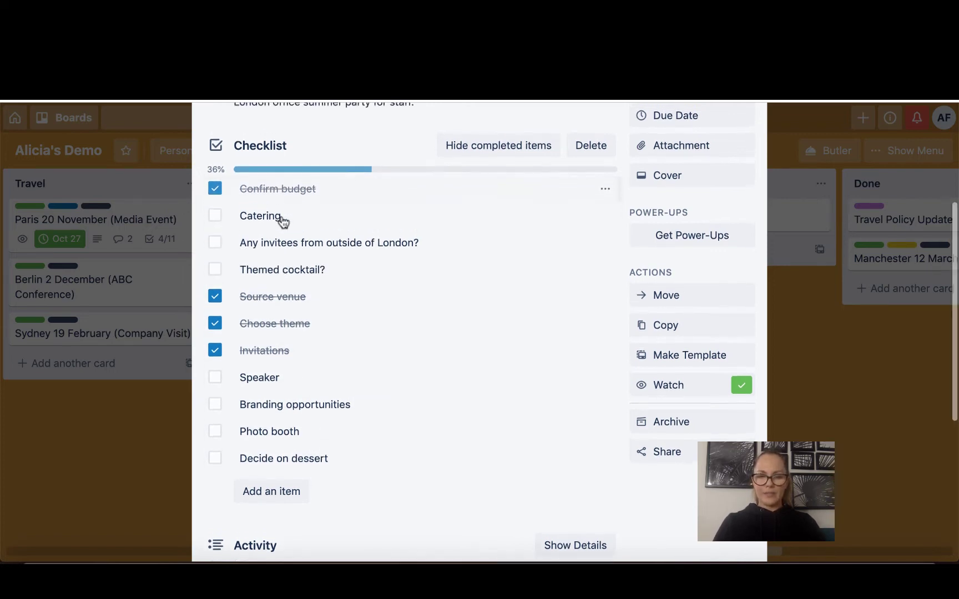
drag(268, 295, 267, 220)
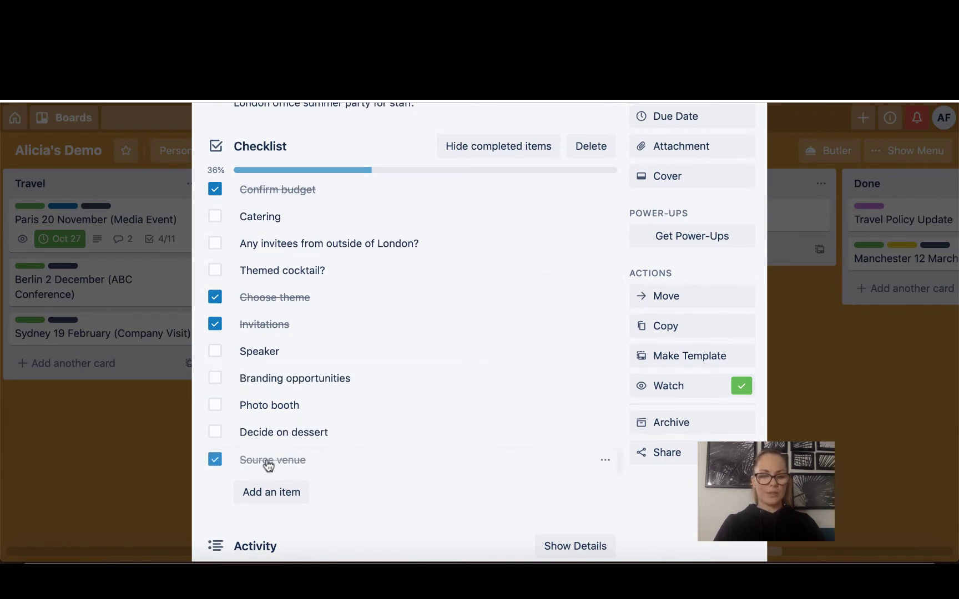
drag(267, 461, 272, 216)
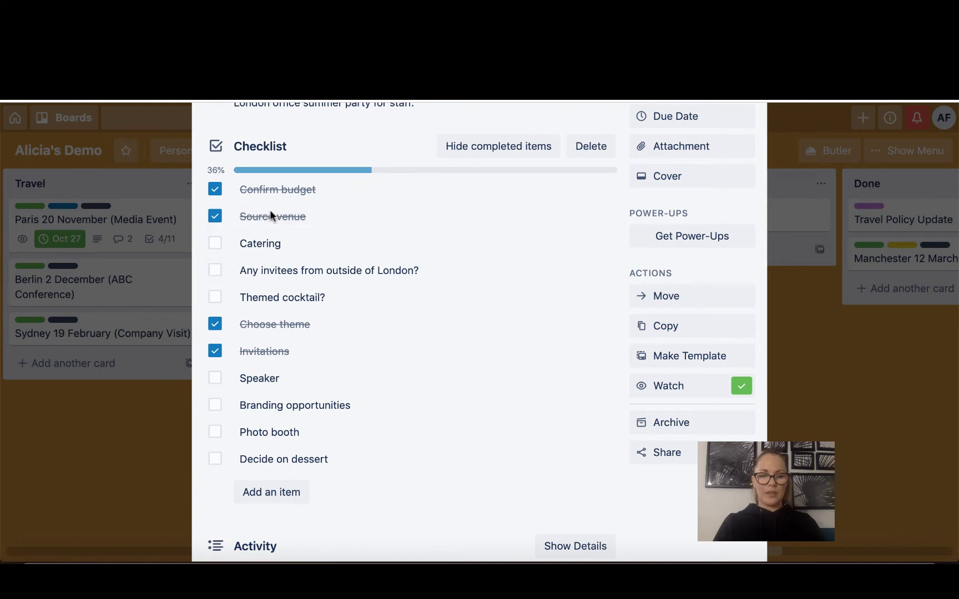
Add a checklist item named 'Test'
click(282, 498)
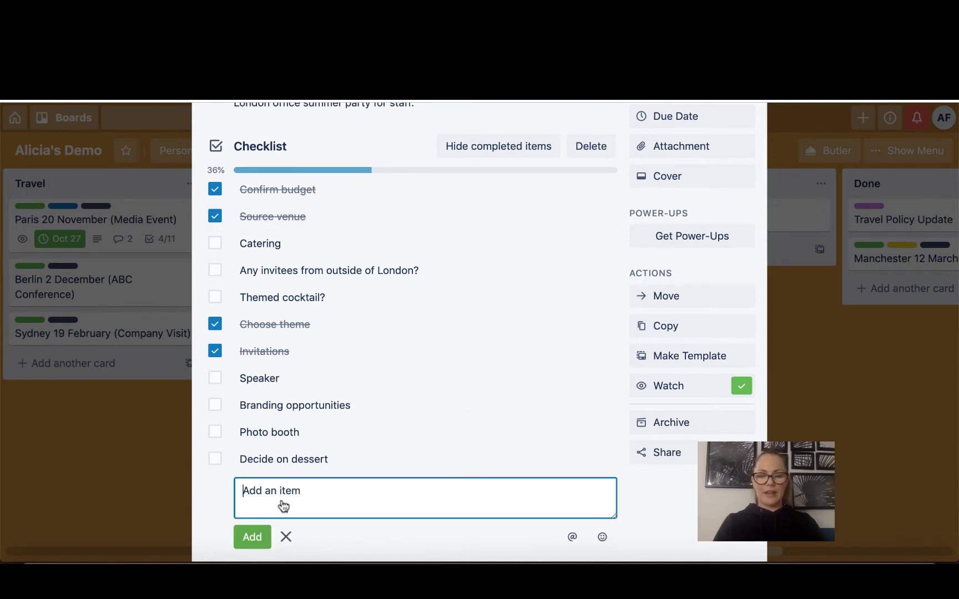
text(Test)
key(Return)
click(286, 536)
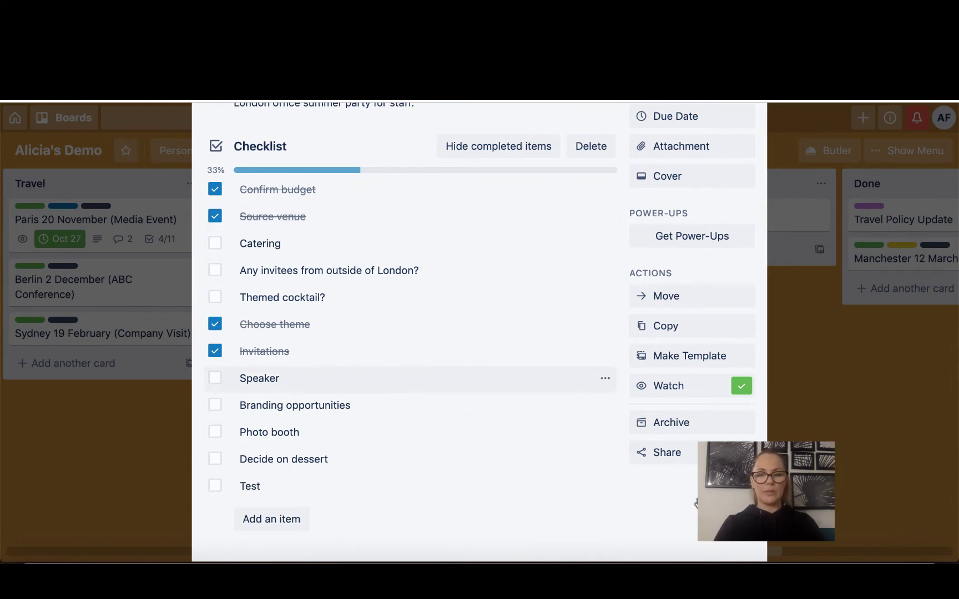
scroll(424, 372, up, 3)
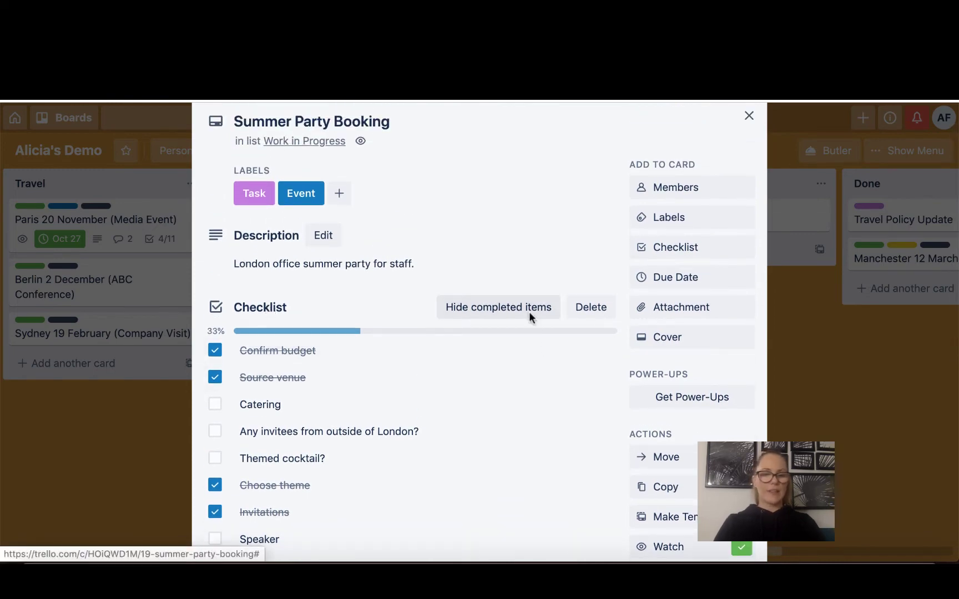
scroll(522, 452, down, 6)
scroll(522, 446, down, 2)
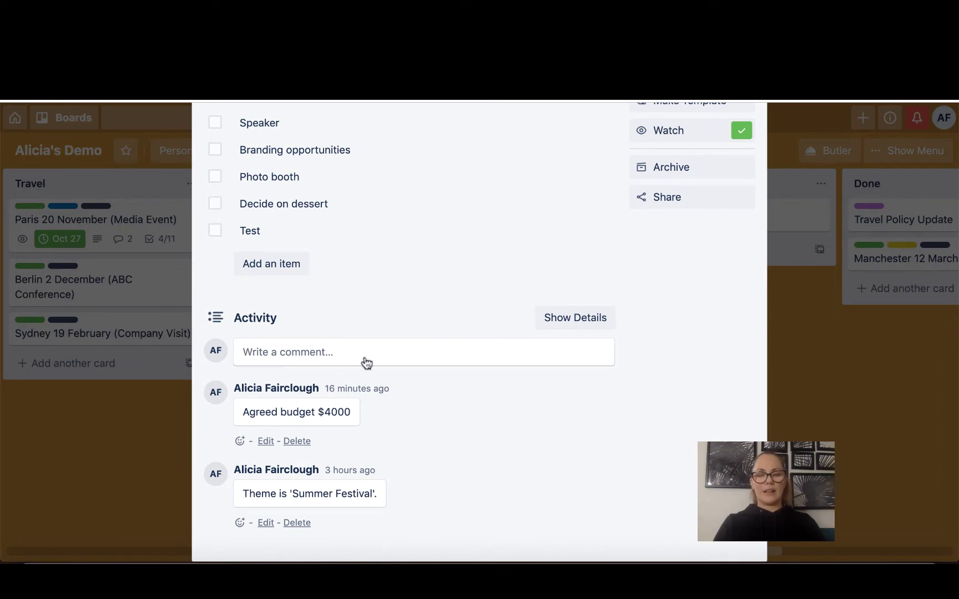
scroll(404, 492, down, 2)
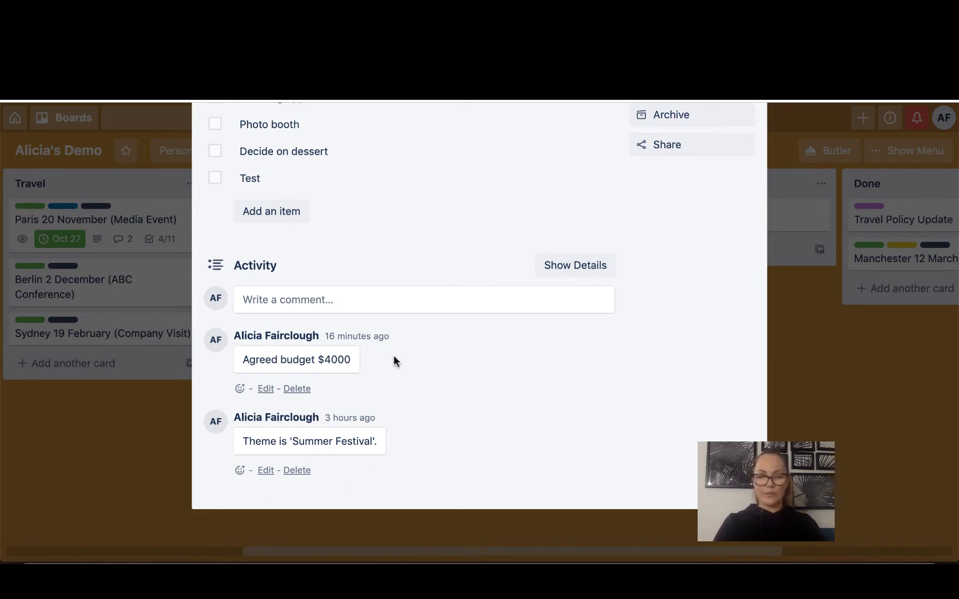
scroll(394, 357, up, 4)
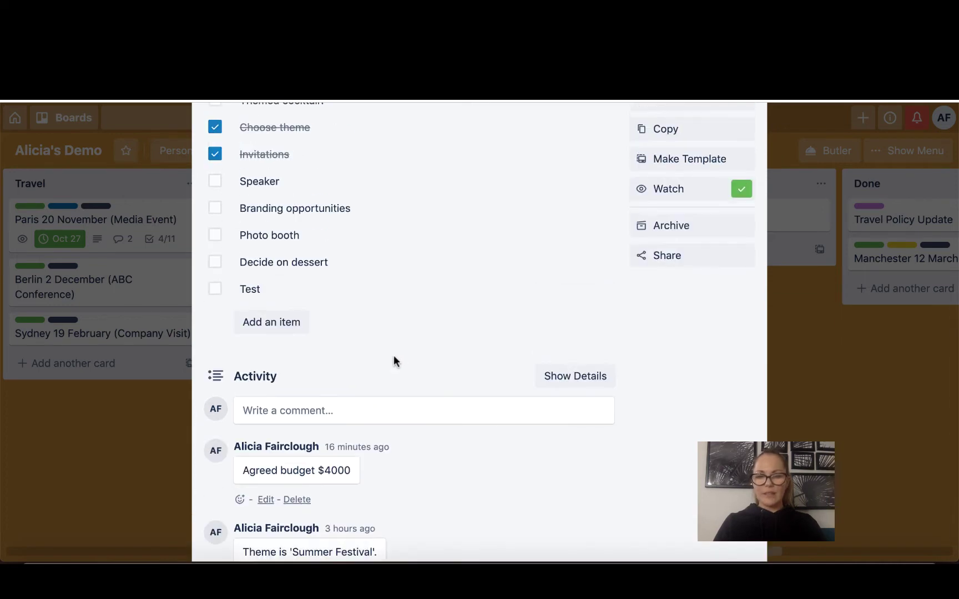
scroll(393, 360, up, 6)
scroll(395, 362, up, 4)
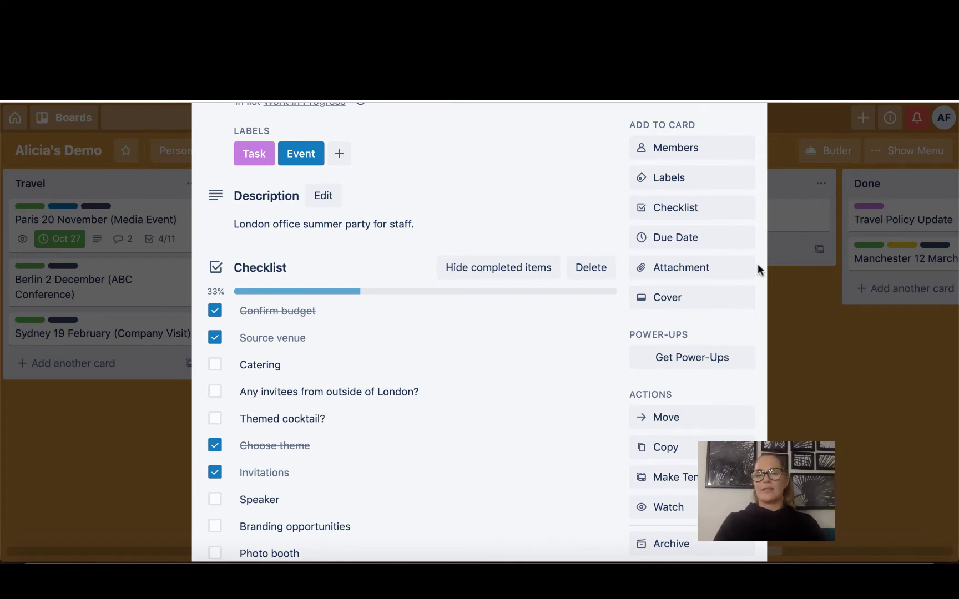
Open the due date settings, close them unsaved, and return to the card's top
click(688, 239)
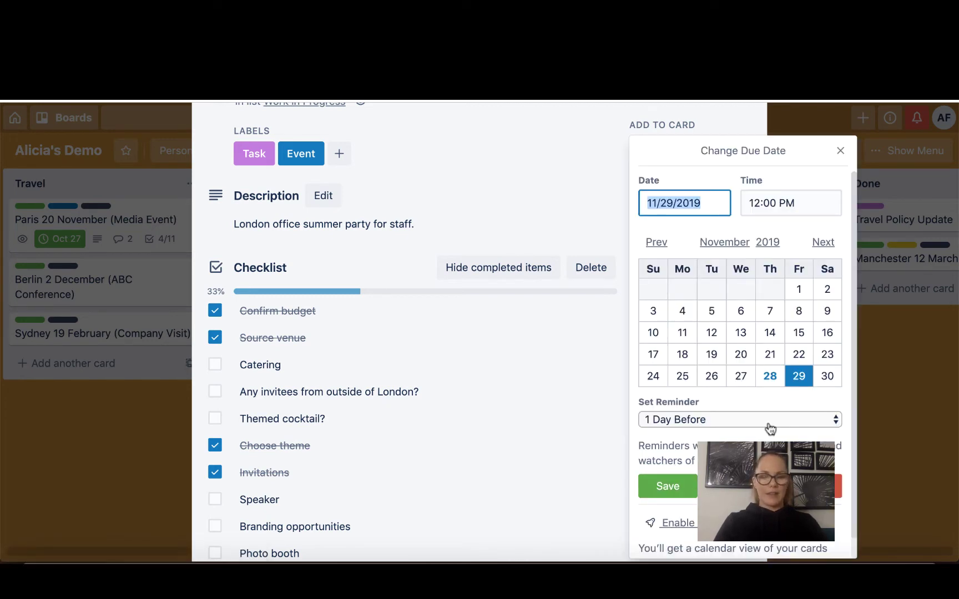
click(841, 153)
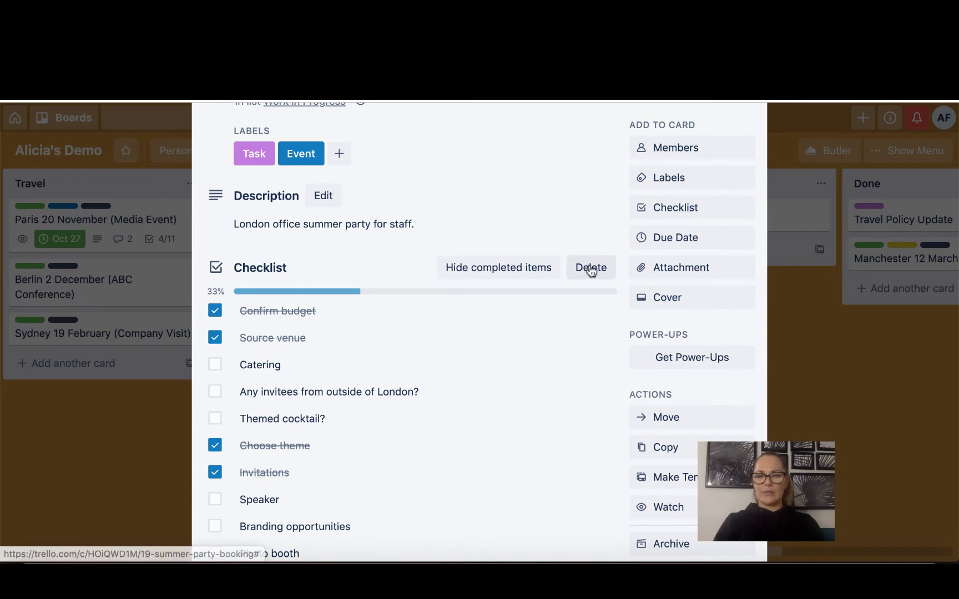
scroll(588, 267, up, 1)
scroll(591, 270, up, 2)
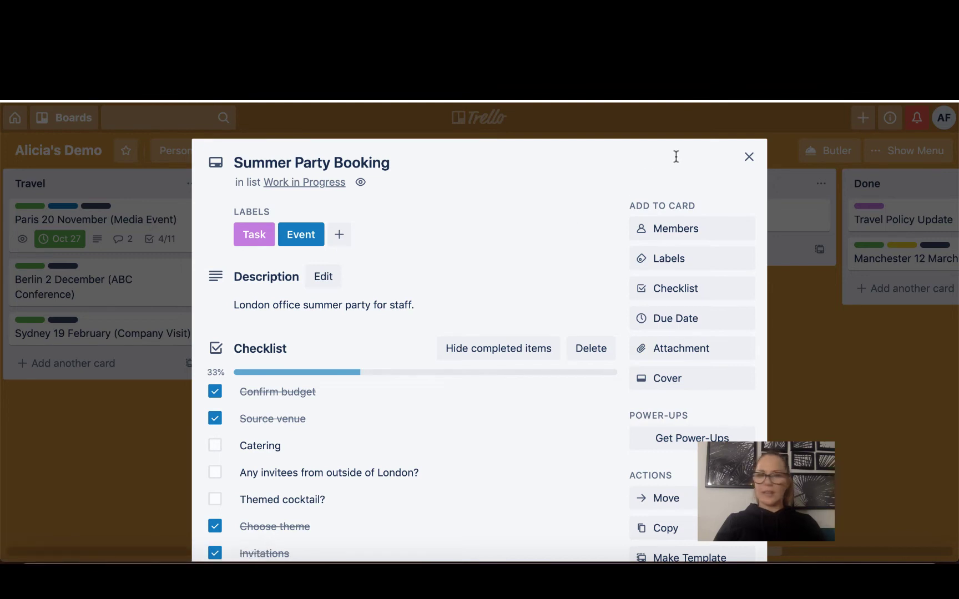
click(691, 235)
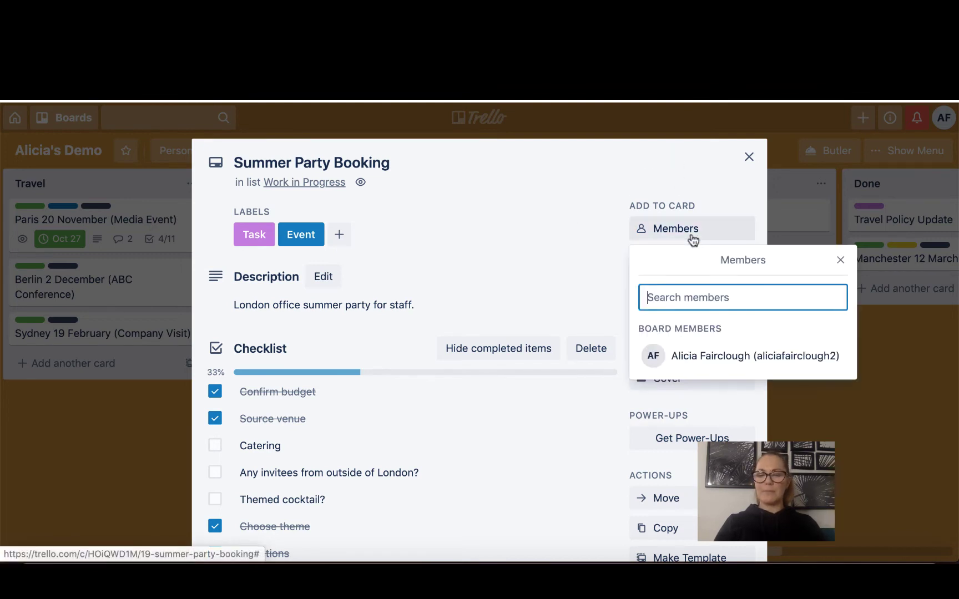
click(840, 262)
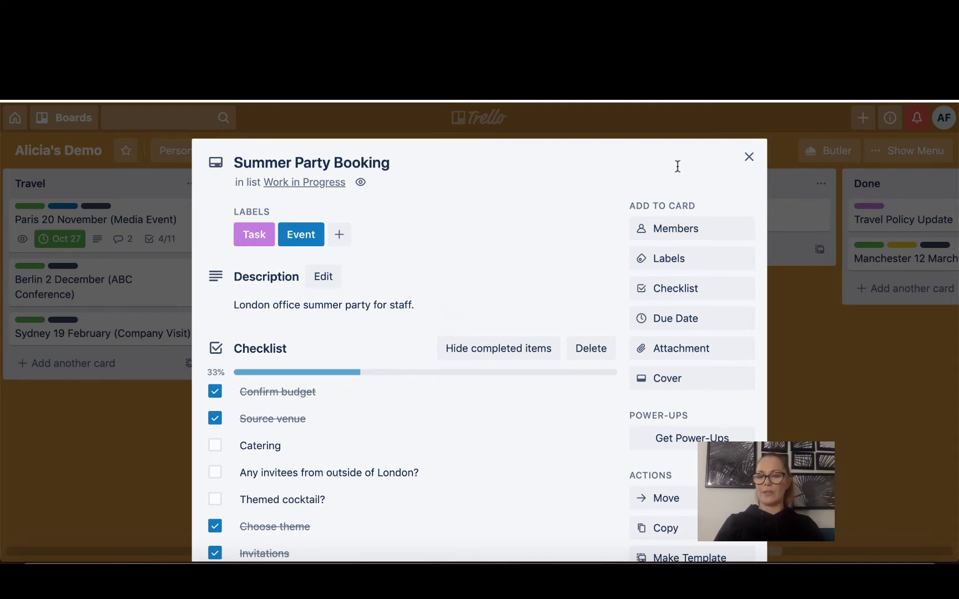
View the card's available labels, dismiss them, and close Summer Party Booking
click(680, 259)
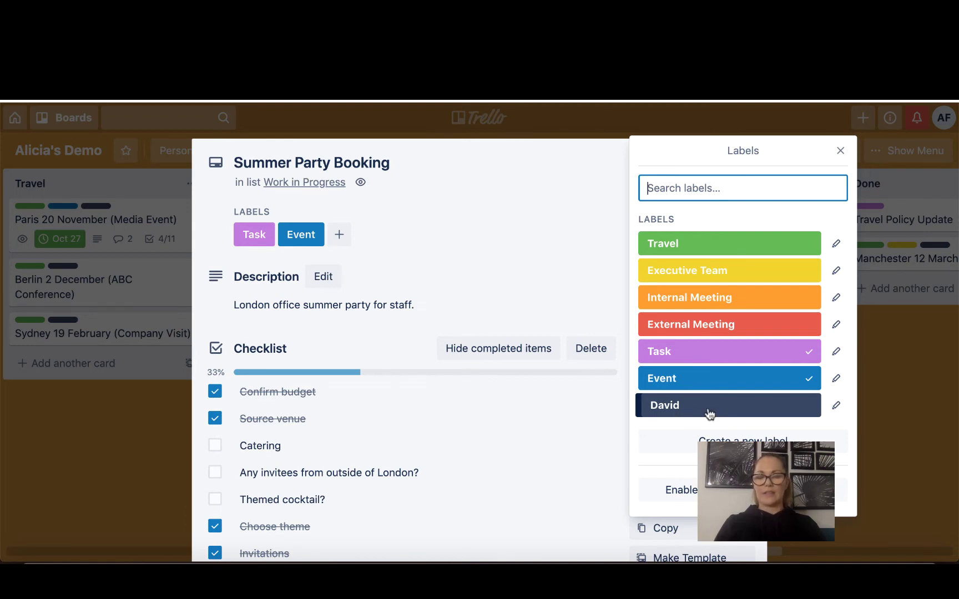
click(842, 150)
click(749, 157)
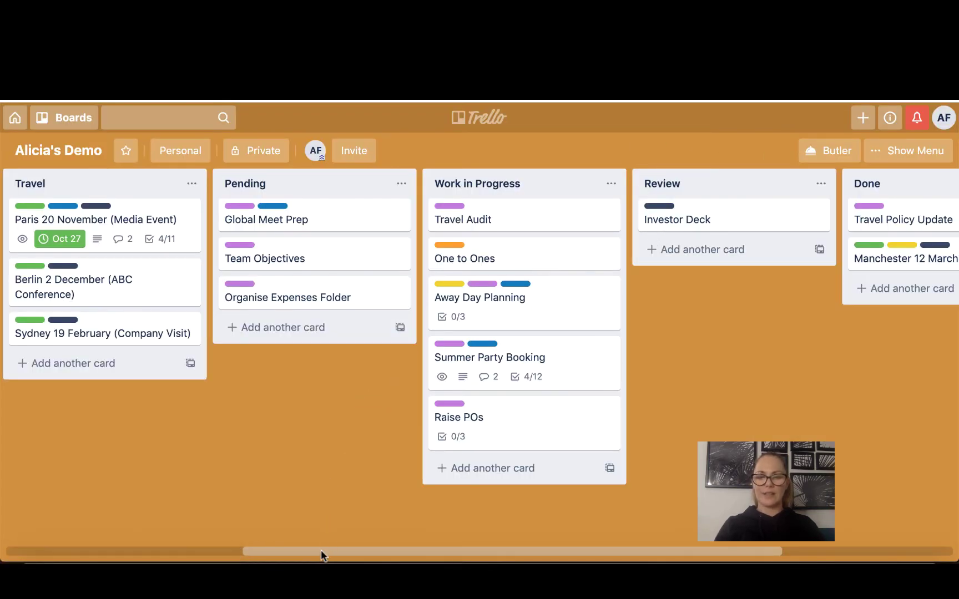
Scroll the board left to show the Icebox and Meetings to Schedule lists
drag(321, 550, 344, 533)
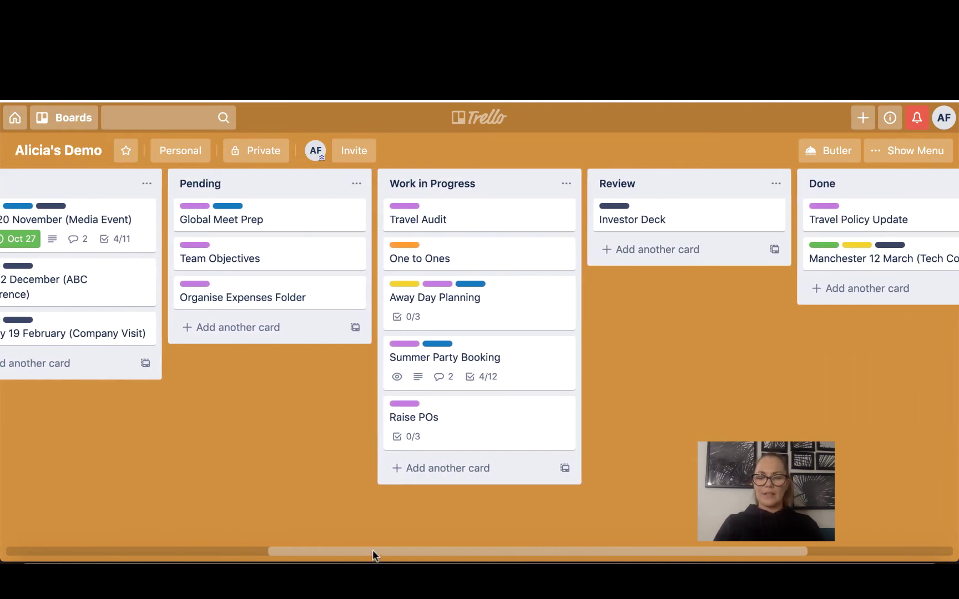
scroll(372, 550, left, 10)
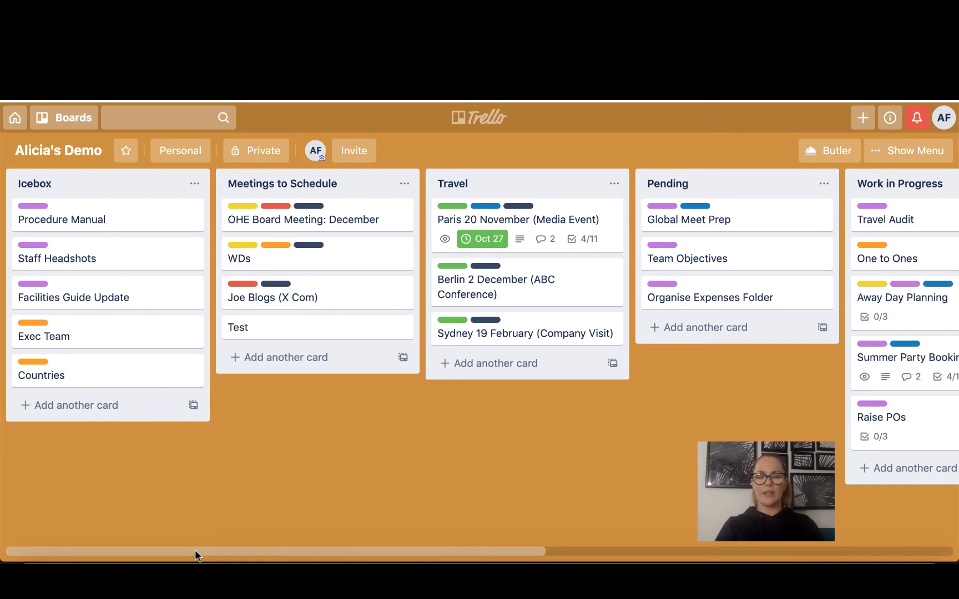
Scroll the board right until the Review and Done lists appear
drag(195, 549, 308, 546)
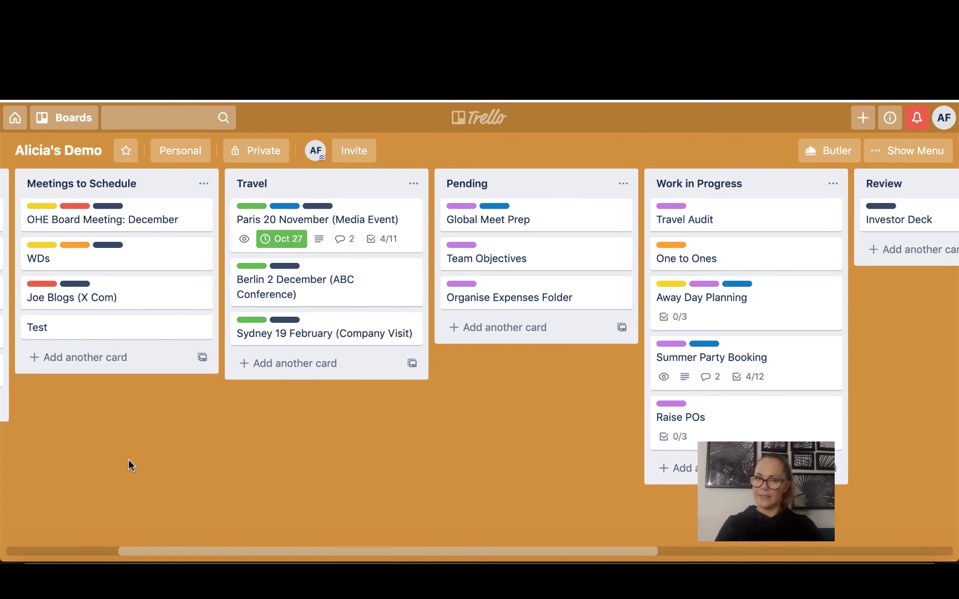
scroll(251, 549, right, 5)
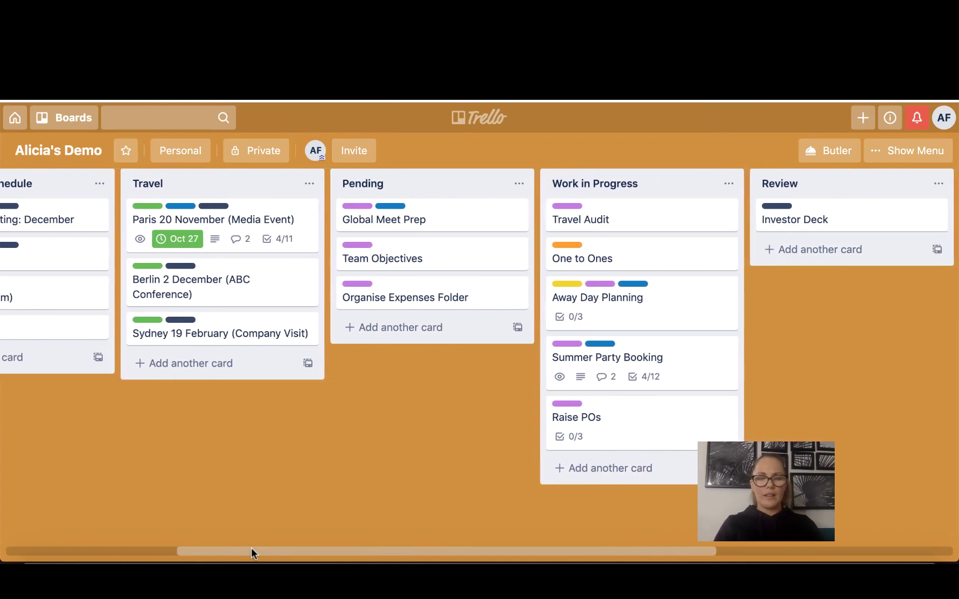
scroll(251, 547, right, 1)
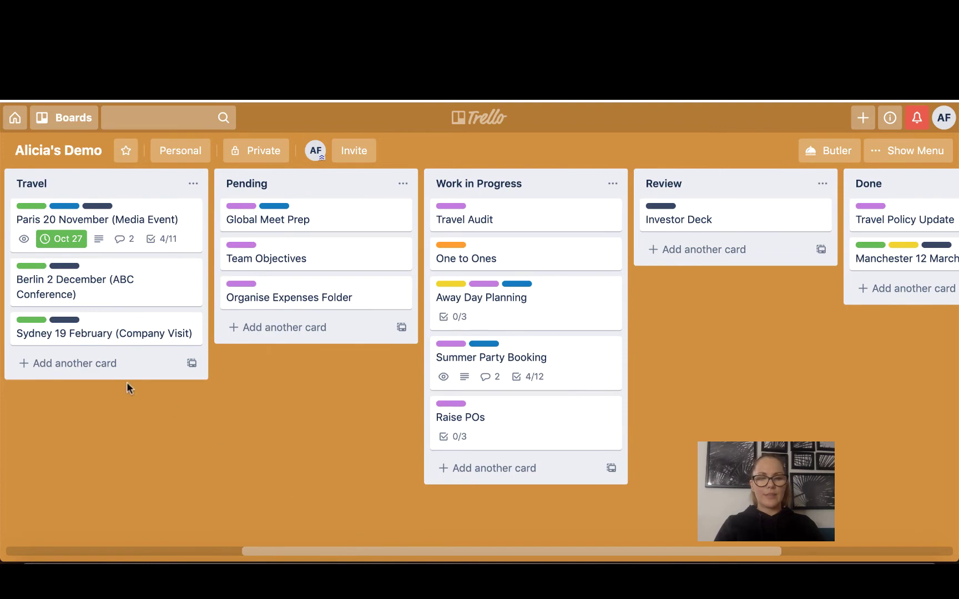
Open Paris 20 November and drag Vegetarian Meals above Accommodation in its checklist
click(139, 221)
scroll(144, 218, down, 3)
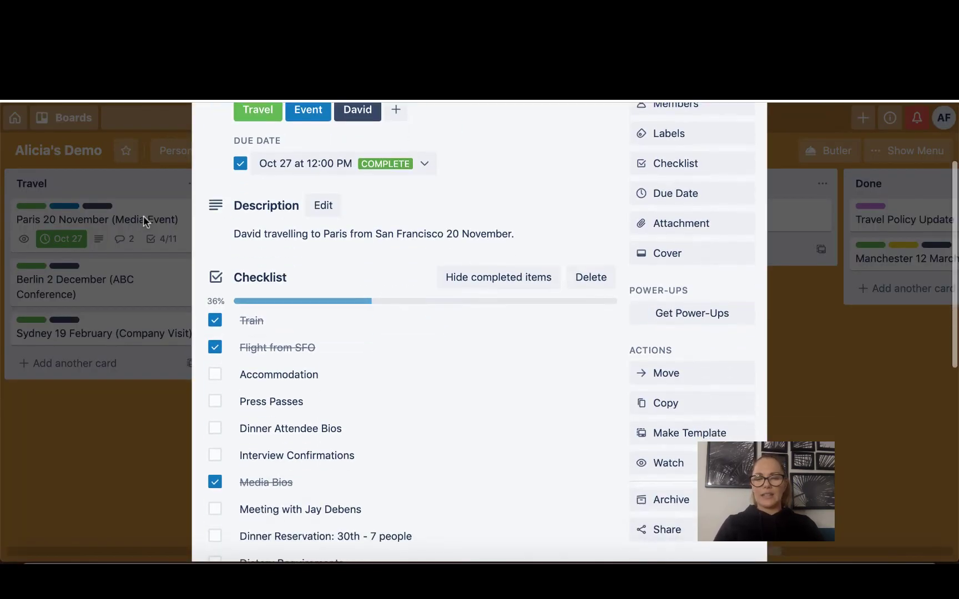
scroll(433, 335, down, 3)
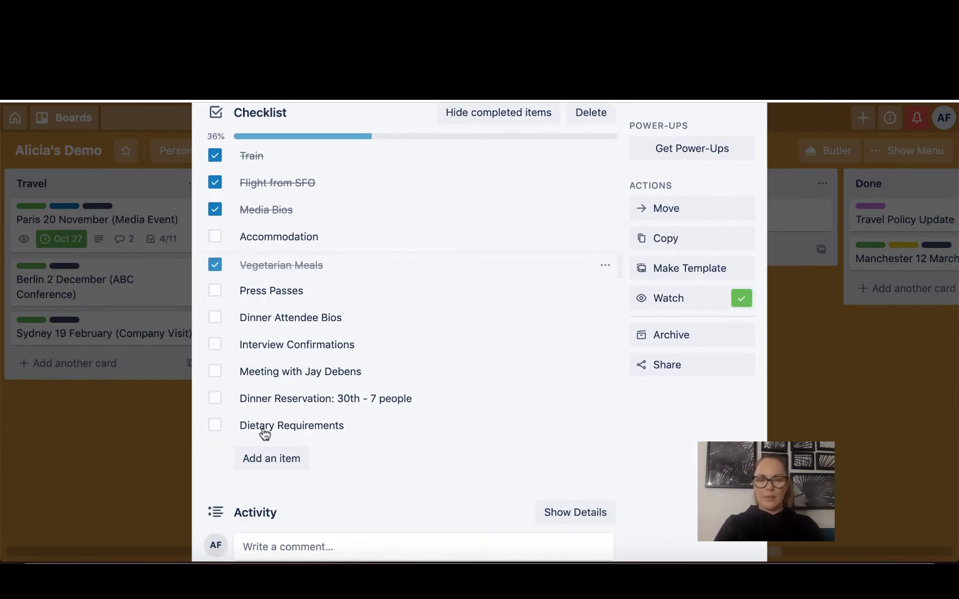
drag(263, 272, 263, 248)
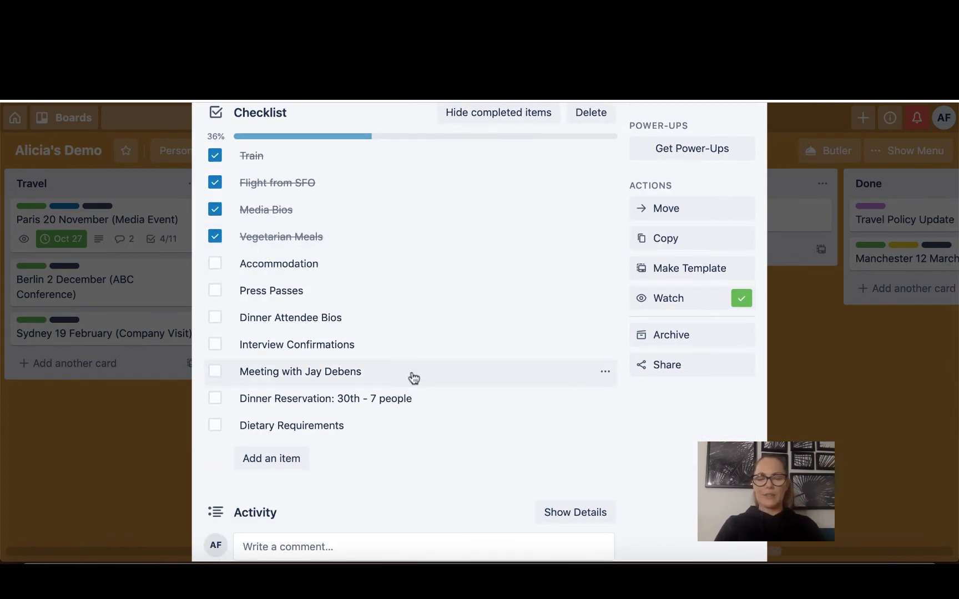
scroll(429, 454, down, 1)
scroll(431, 456, up, 2)
scroll(430, 452, down, 4)
scroll(430, 455, up, 8)
scroll(532, 289, up, 1)
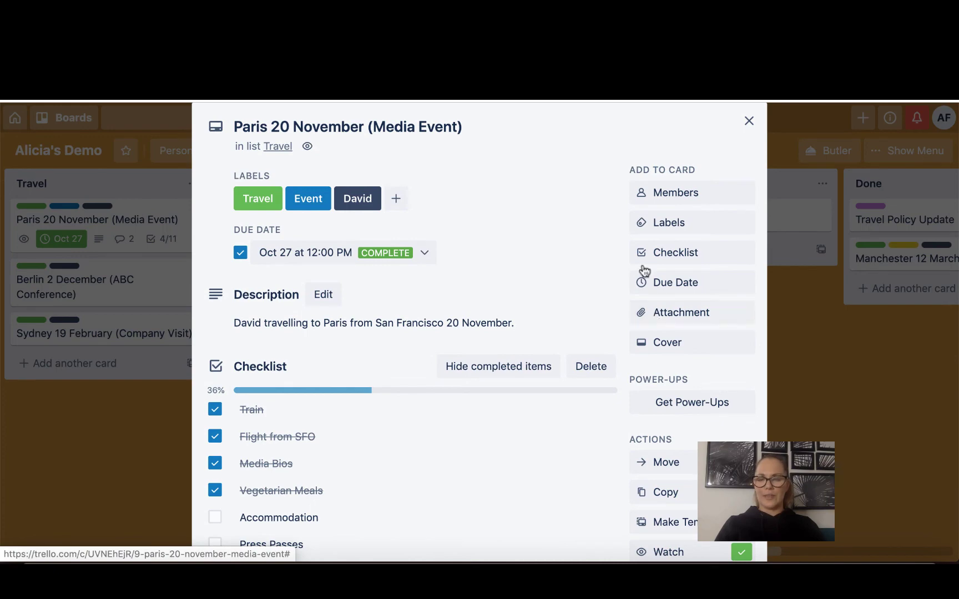
scroll(633, 160, up, 1)
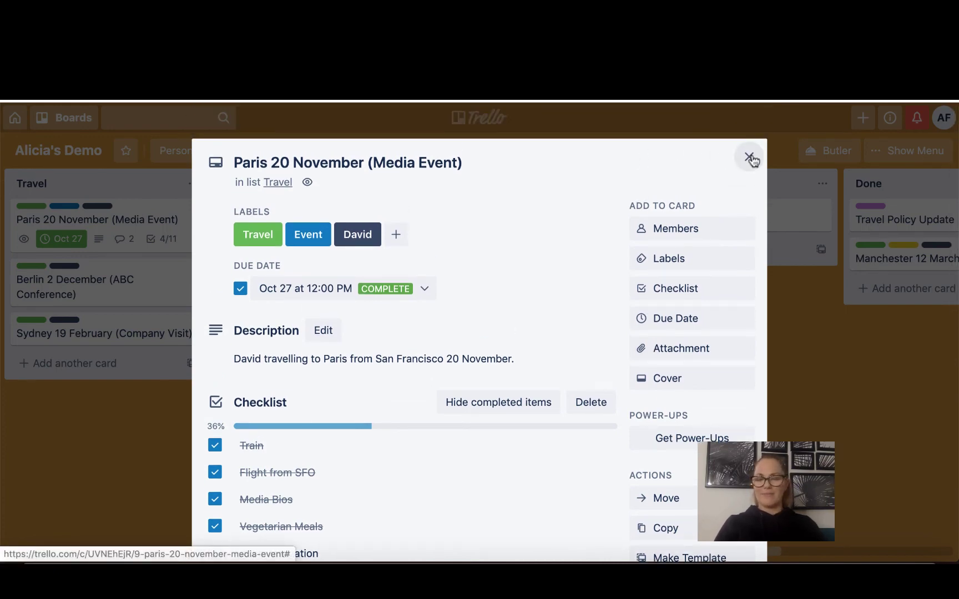
Close the Paris 20 November card and scroll right to show Review and Done
click(750, 158)
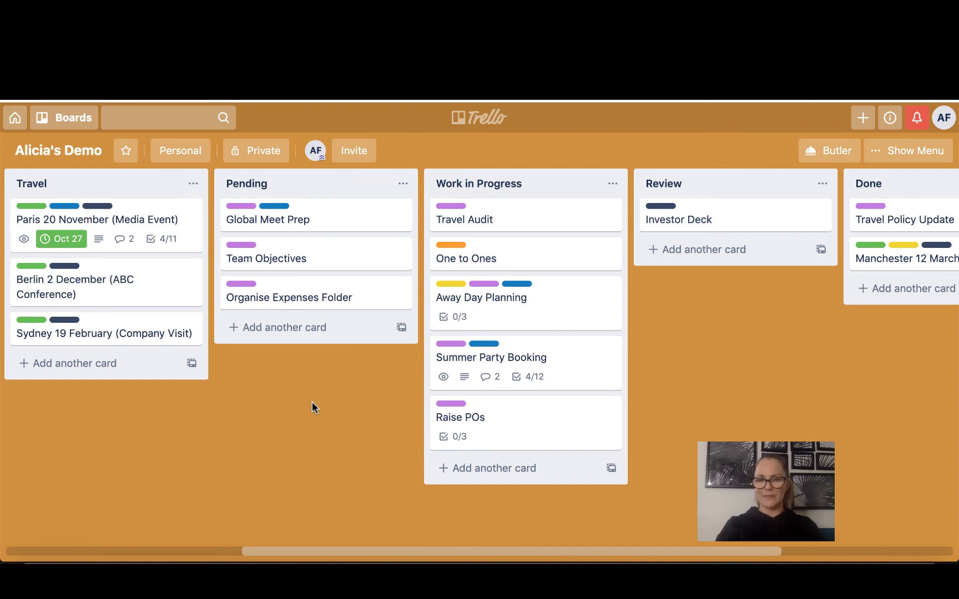
scroll(558, 449, right, 3)
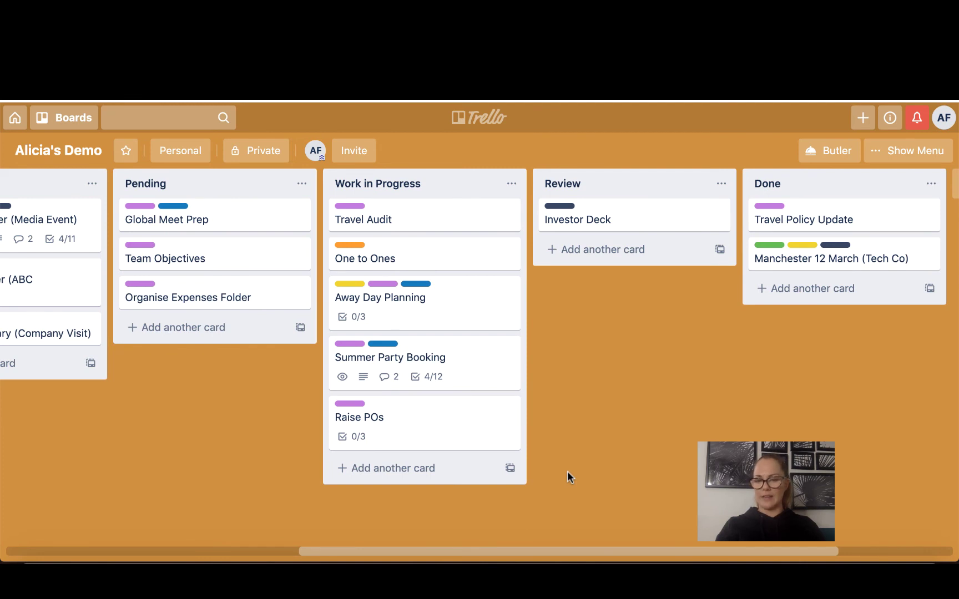
drag(467, 550, 578, 539)
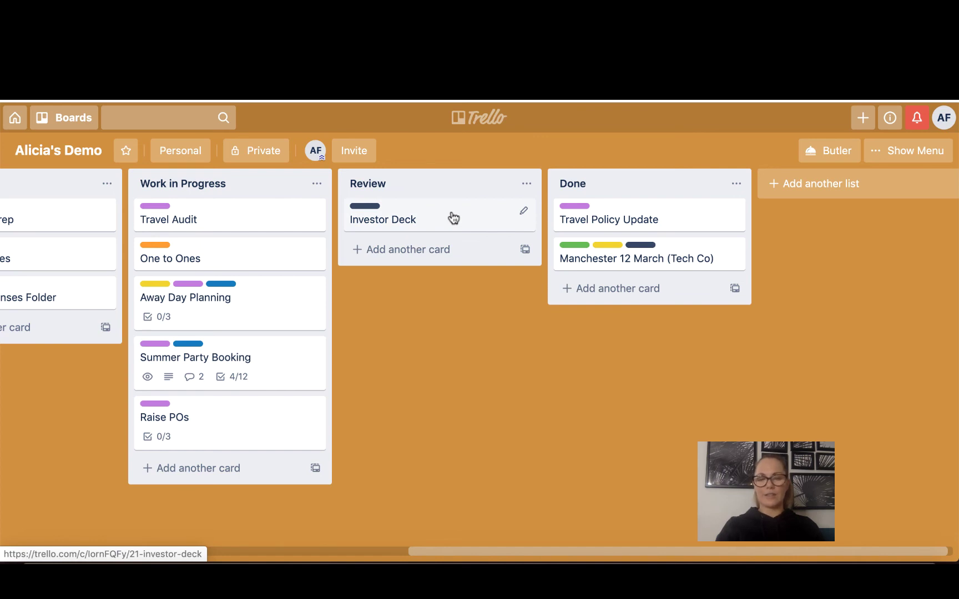
Drag Investor Deck from Review to the top of the Done list
drag(453, 218, 667, 214)
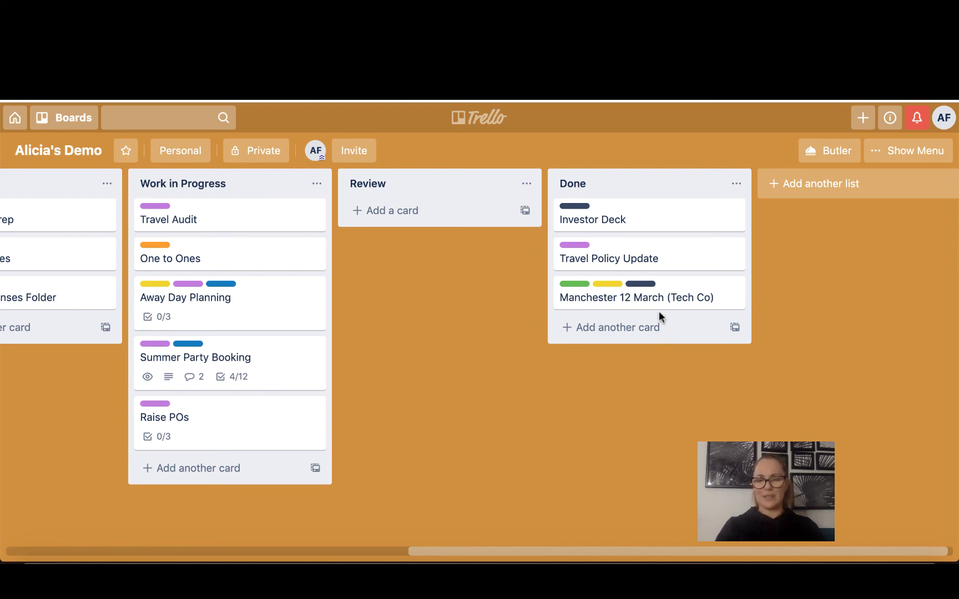
Return Investor Deck to Review and scroll the board left toward Icebox
drag(633, 219, 421, 222)
scroll(431, 551, left, 12)
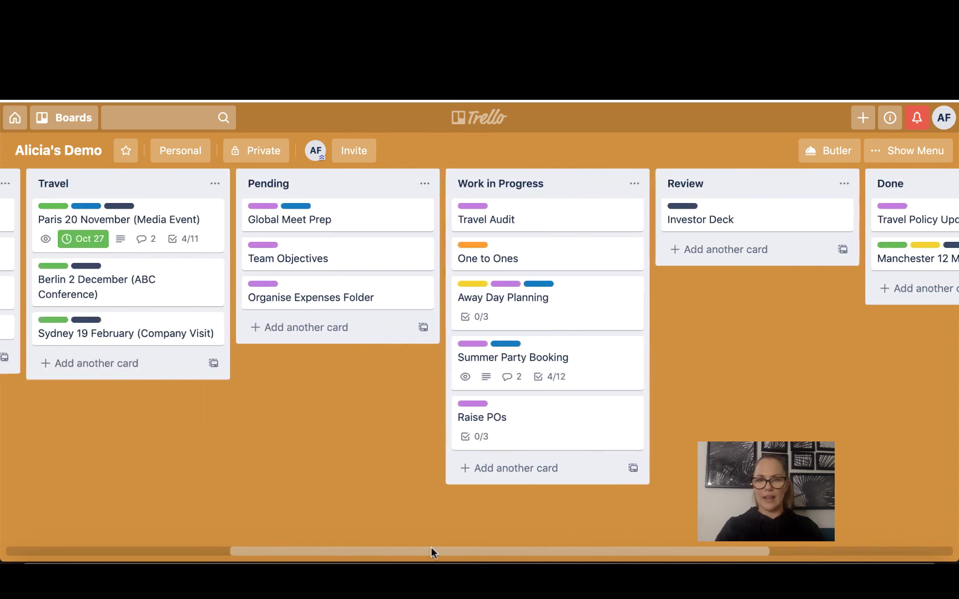
scroll(225, 557, left, 1)
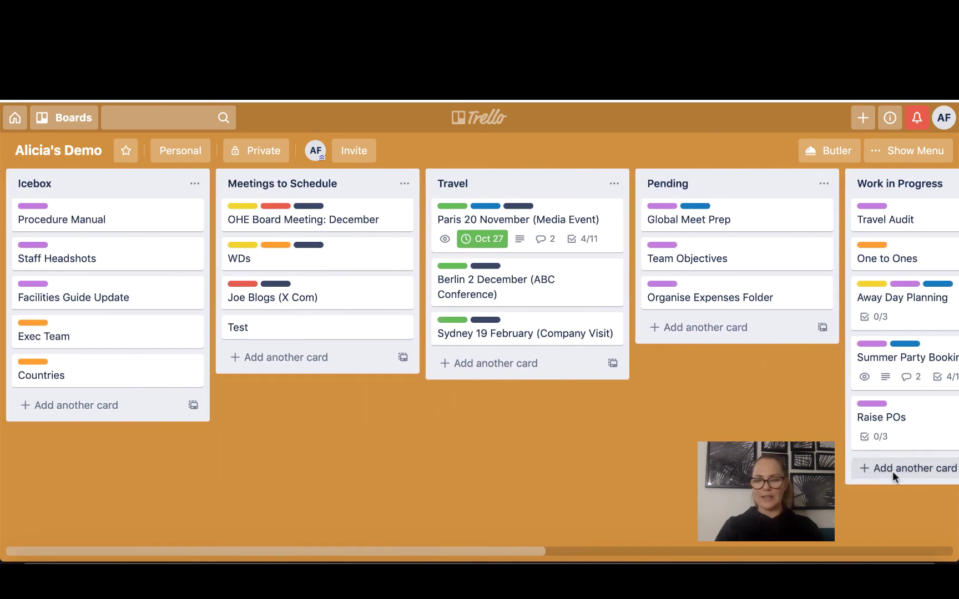